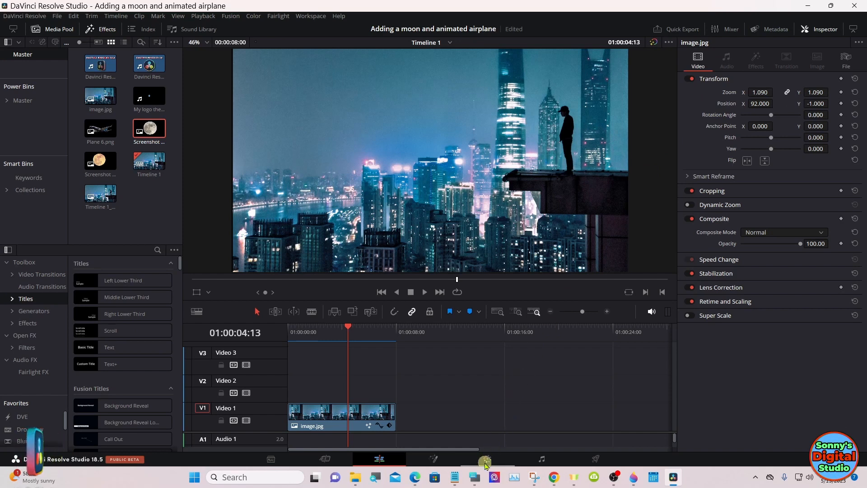
Duplicate the image.jpg clip from Video 1 onto Video 3 at the same start time, using the on-screen keyboard.
{"action": "mouse_move", "coordinate": [475, 472]}
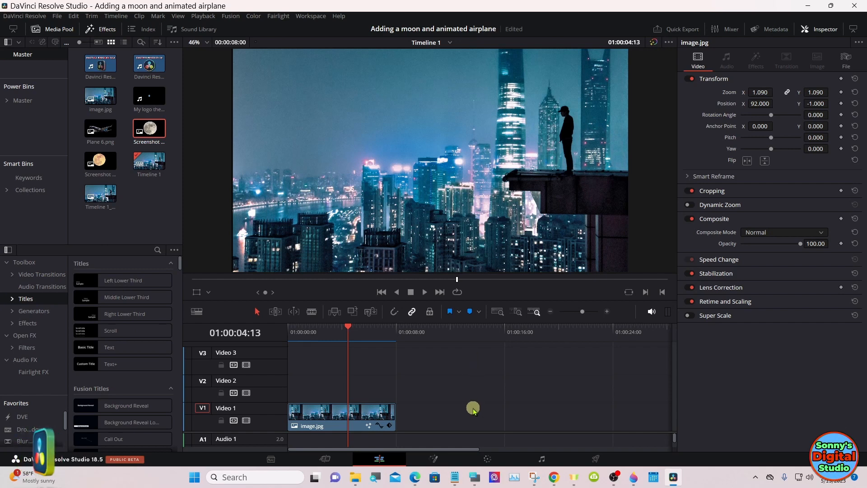
{"action": "left_click", "coordinate": [474, 476]}
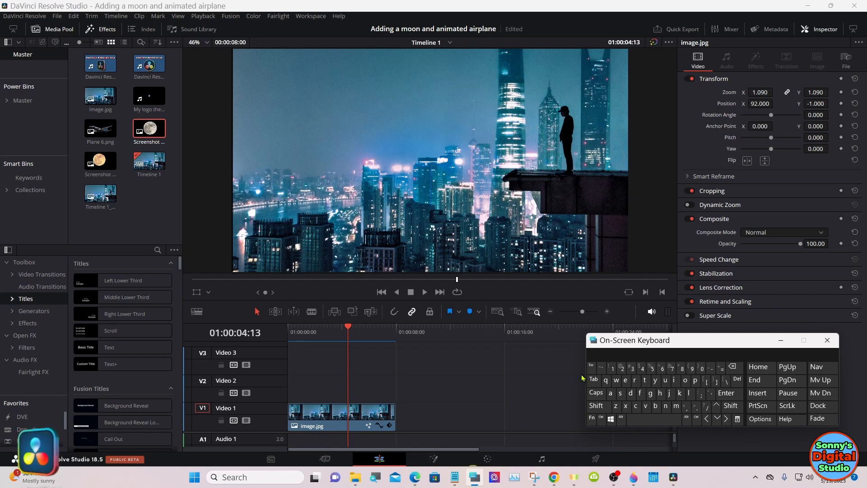
{"action": "left_click", "coordinate": [396, 331]}
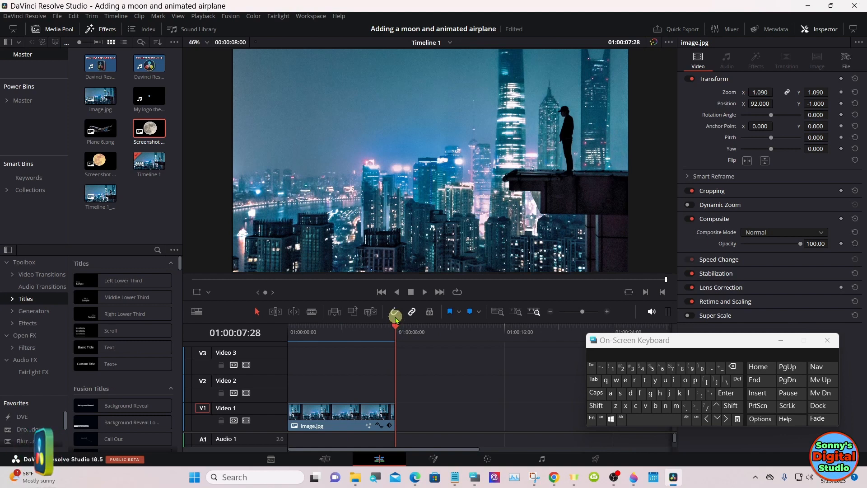
{"action": "left_click", "coordinate": [397, 328]}
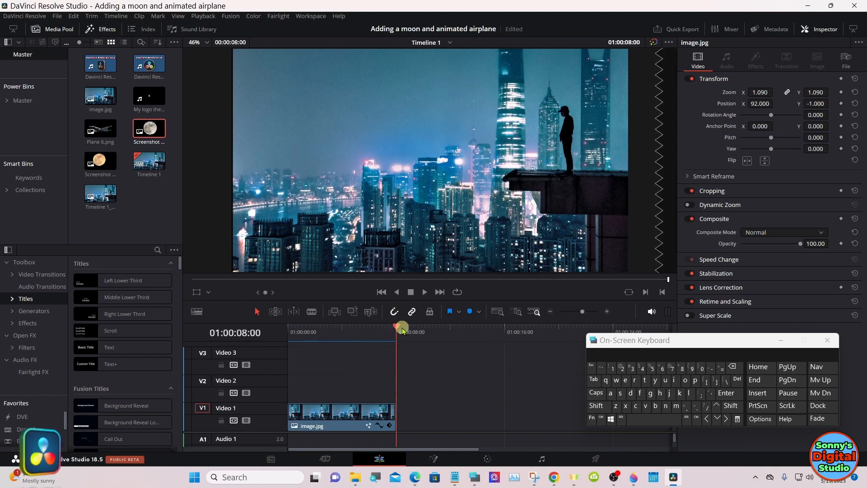
{"action": "left_click", "coordinate": [621, 419]}
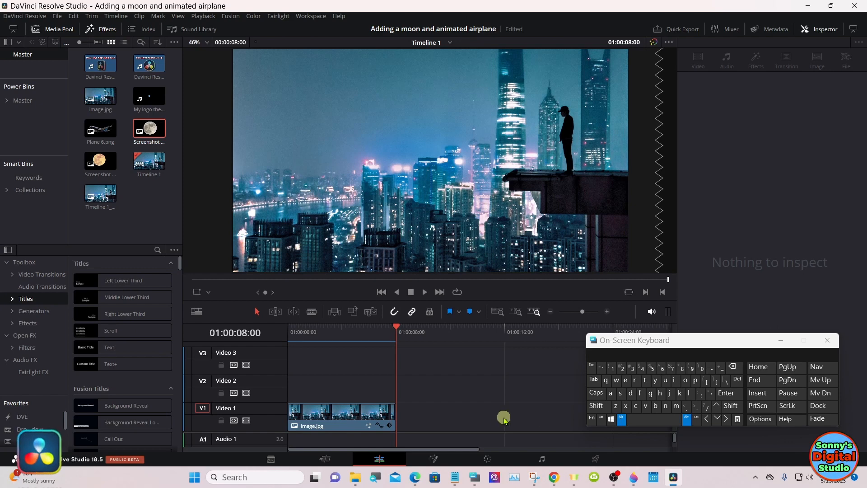
{"action": "left_click_drag", "start_coordinate": [344, 414], "coordinate": [341, 364]}
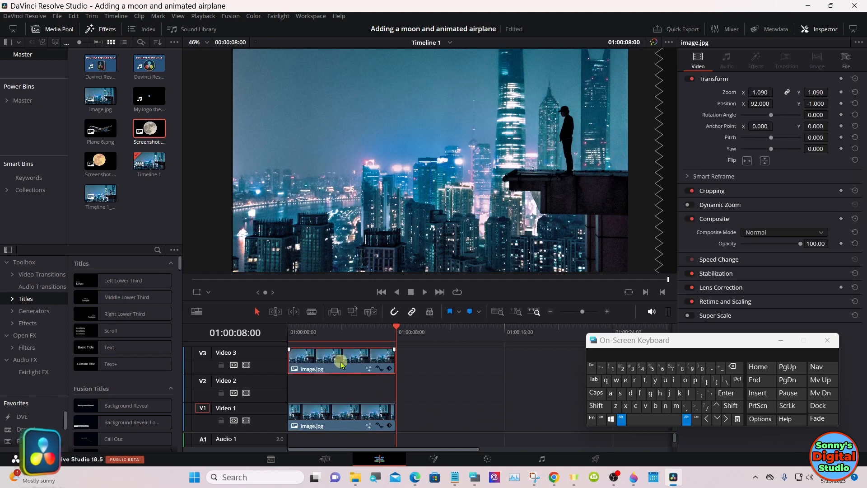
{"action": "left_click", "coordinate": [625, 420]}
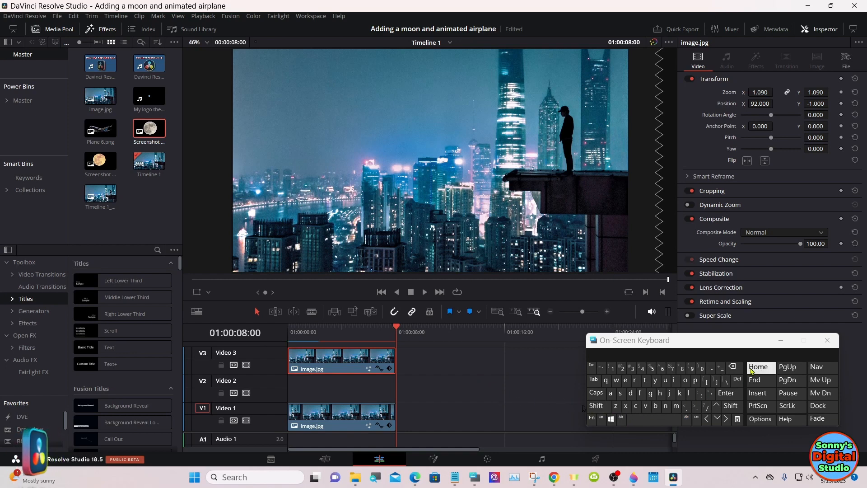
{"action": "left_click", "coordinate": [781, 340]}
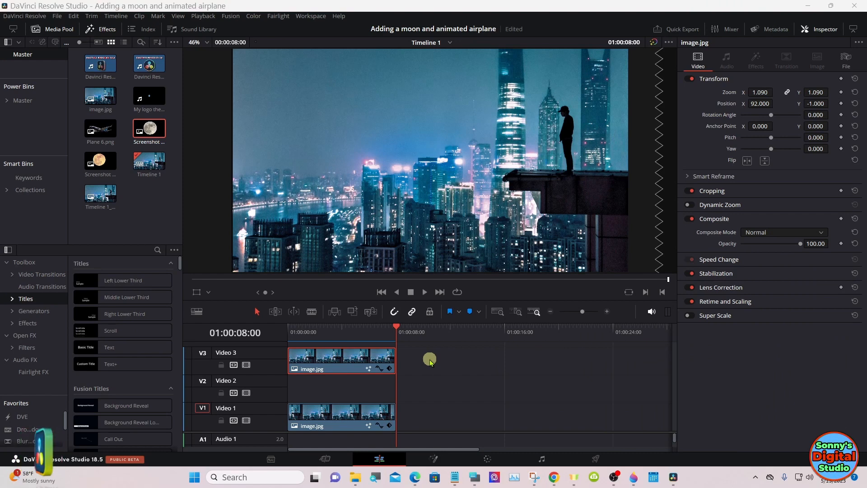
On the Color page, set the Video 3 clip's Magic Mask to Better quality and trace a stroke over the towers, man and ledge.
{"action": "left_click", "coordinate": [338, 336]}
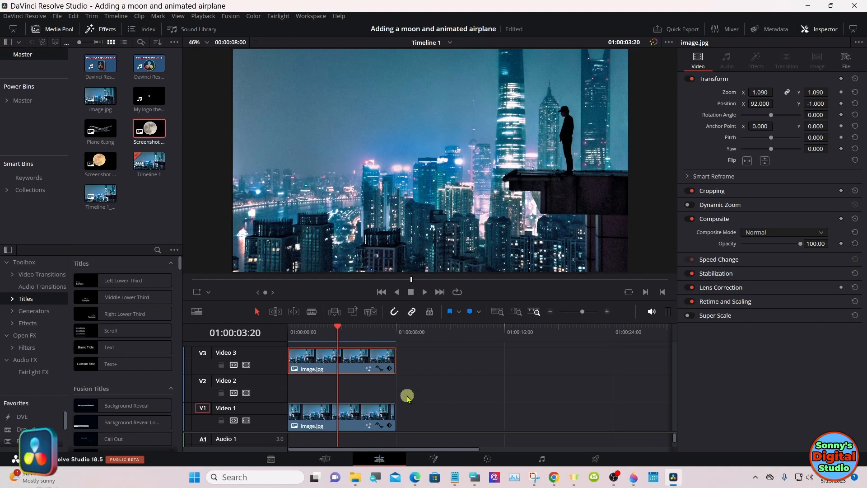
{"action": "left_click", "coordinate": [485, 459]}
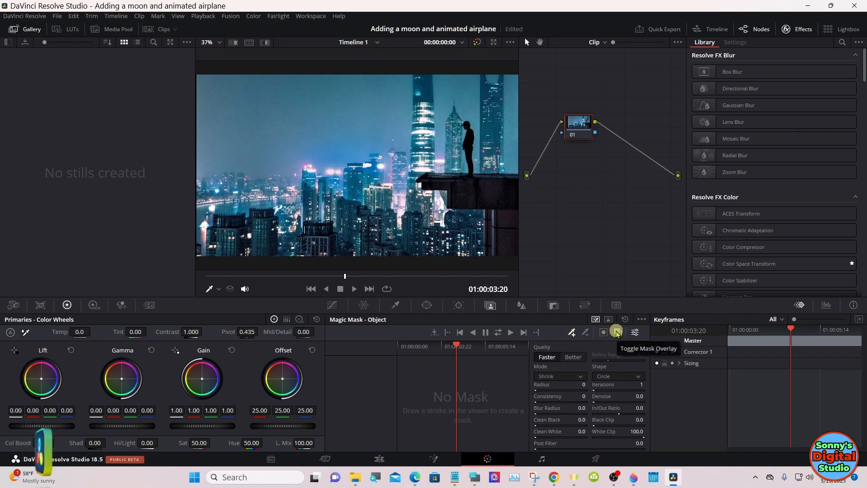
{"action": "left_click", "coordinate": [569, 361]}
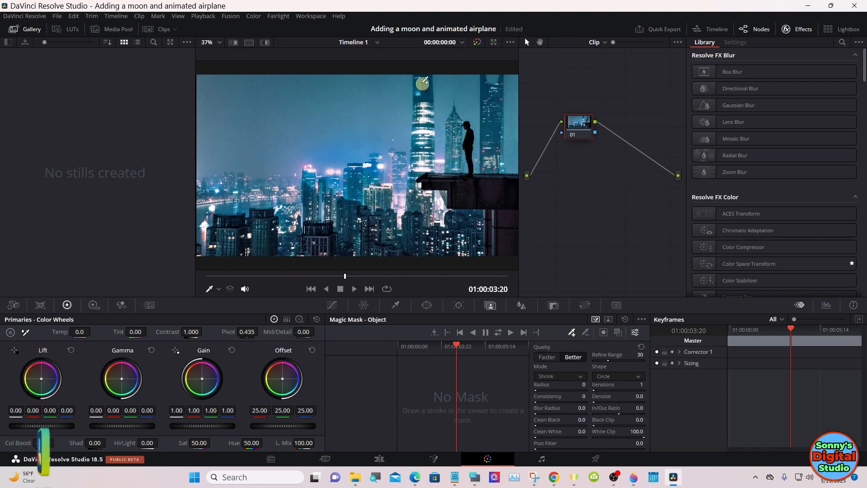
{"action": "mouse_move", "coordinate": [421, 77]}
{"action": "left_mouse_down"}
{"action": "mouse_move", "coordinate": [427, 171]}
{"action": "mouse_move", "coordinate": [442, 177]}
{"action": "mouse_move", "coordinate": [451, 176]}
{"action": "mouse_move", "coordinate": [456, 116]}
{"action": "mouse_move", "coordinate": [465, 177]}
{"action": "mouse_move", "coordinate": [474, 175]}
{"action": "mouse_move", "coordinate": [472, 131]}
{"action": "mouse_move", "coordinate": [475, 174]}
{"action": "mouse_move", "coordinate": [485, 174]}
{"action": "mouse_move", "coordinate": [490, 92]}
{"action": "mouse_move", "coordinate": [500, 88]}
{"action": "mouse_move", "coordinate": [506, 178]}
{"action": "mouse_move", "coordinate": [474, 183]}
{"action": "left_mouse_up"}
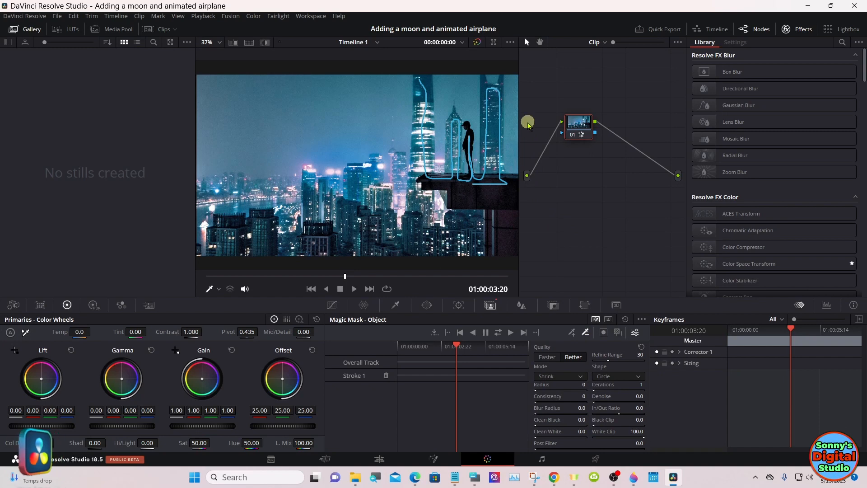
Add subtract strokes along the sky beside the far-right tower and beside the man, and track the mask forward and backward.
{"action": "left_click_drag", "start_coordinate": [511, 82], "coordinate": [512, 163]}
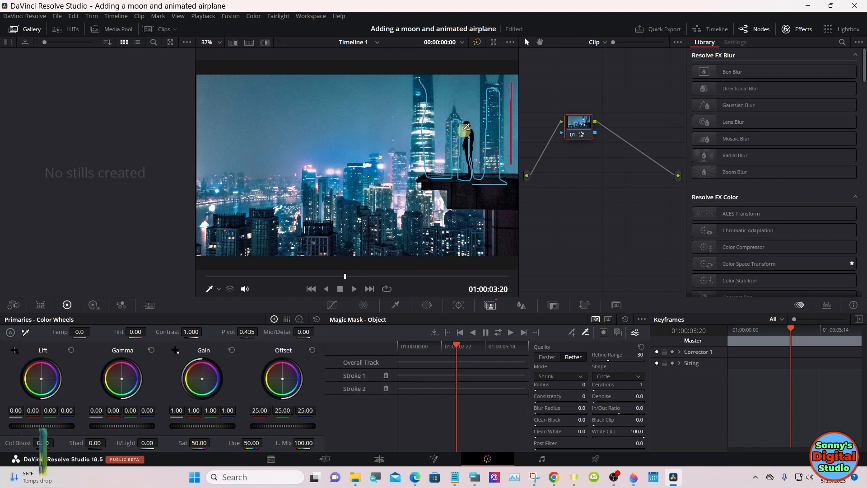
{"action": "left_click_drag", "start_coordinate": [463, 133], "coordinate": [464, 136]}
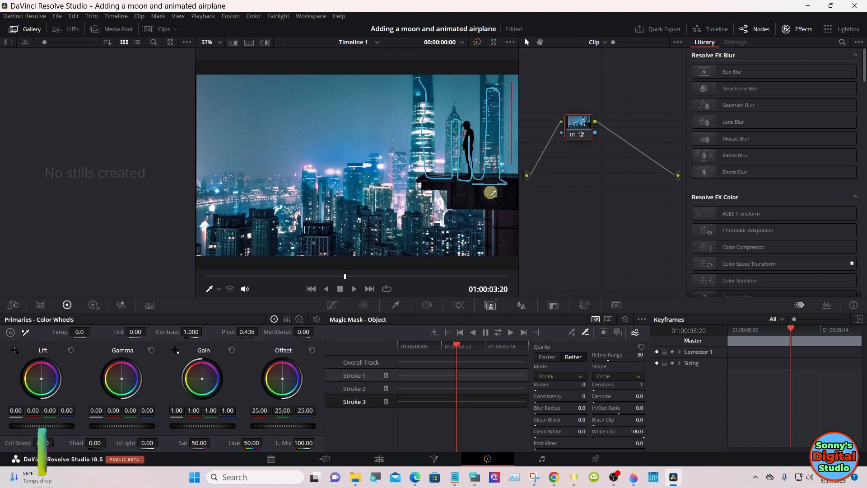
{"action": "left_click", "coordinate": [497, 332]}
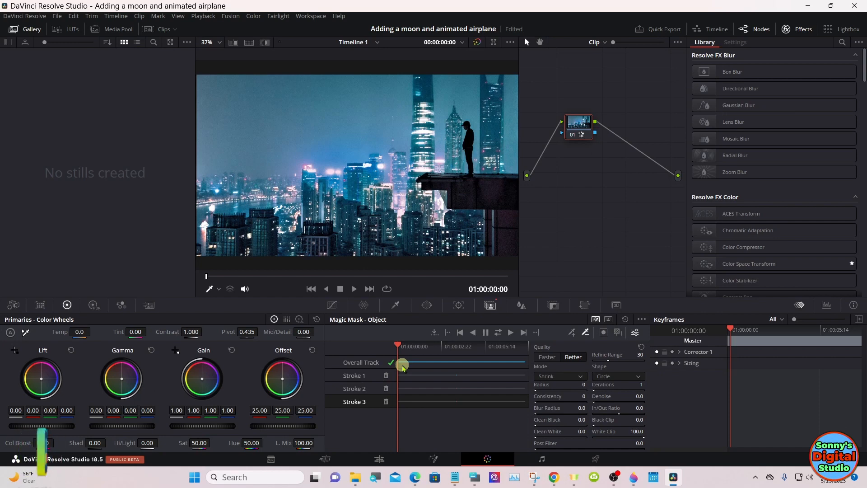
Add an alpha output to the node graph and connect node 01's mask output to it.
{"action": "right_click", "coordinate": [575, 197]}
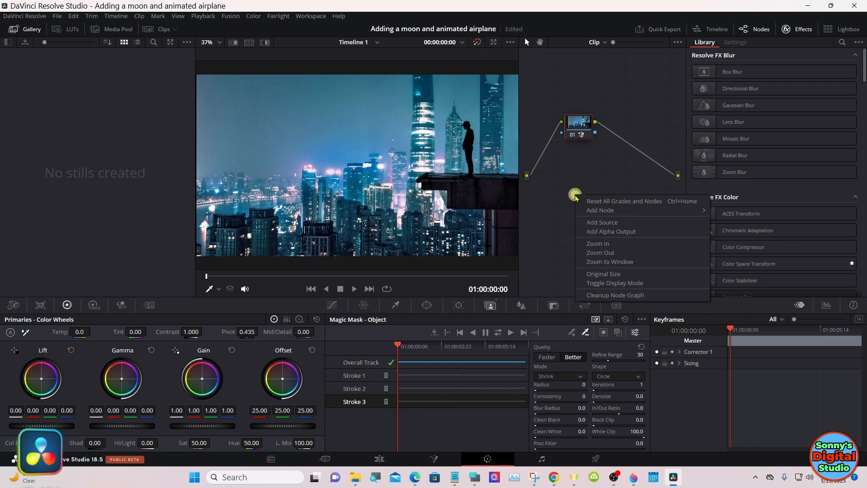
{"action": "left_click", "coordinate": [604, 232]}
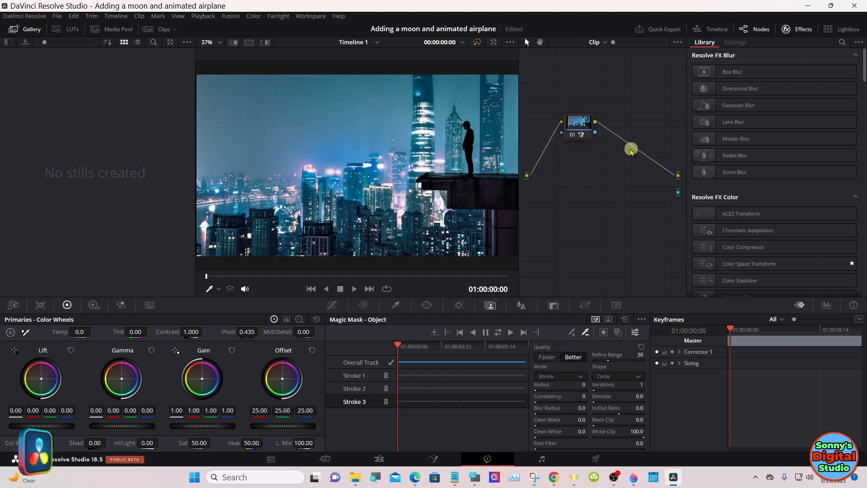
{"action": "left_click_drag", "start_coordinate": [596, 133], "coordinate": [678, 192]}
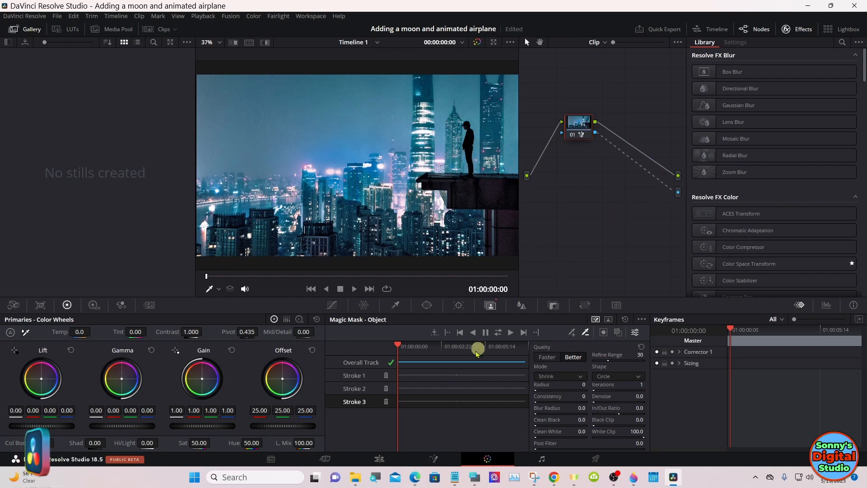
On the Edit page, place Plane 6.png on Video 2 between the two image clips, matching their length.
{"action": "left_click", "coordinate": [380, 458]}
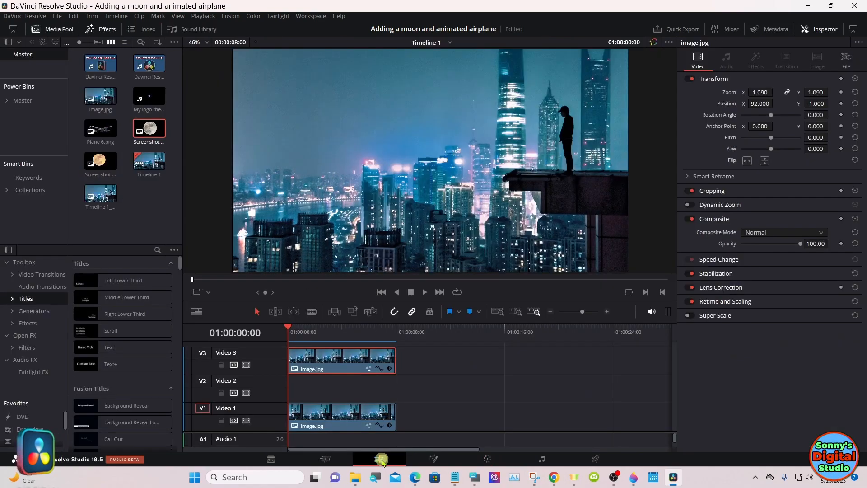
{"action": "left_click", "coordinate": [92, 132]}
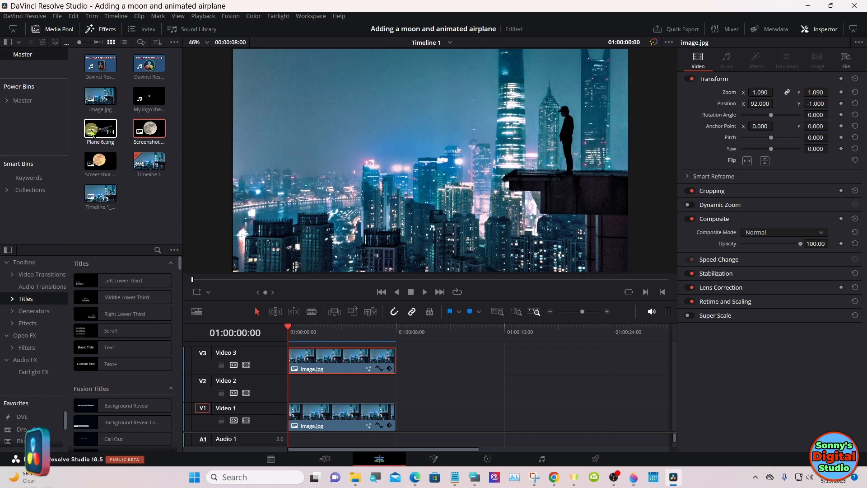
{"action": "left_click_drag", "start_coordinate": [91, 132], "coordinate": [400, 394]}
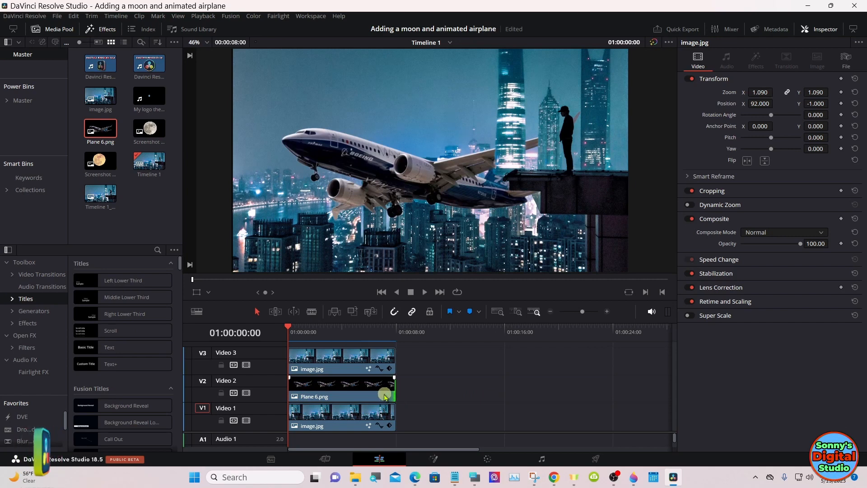
Scale the plane clip to 0.160, raise it to position Y 136 and set its rotation angle to 10.3.
{"action": "left_click", "coordinate": [361, 393]}
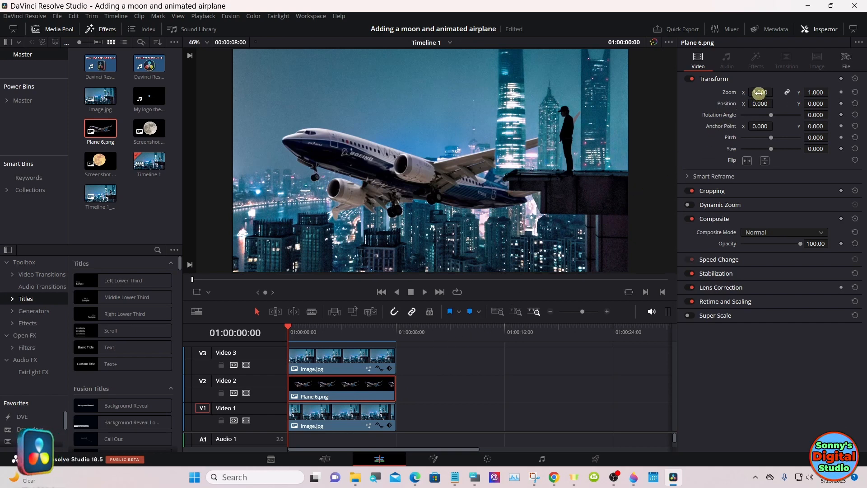
{"action": "left_click_drag", "start_coordinate": [760, 92], "coordinate": [733, 91]}
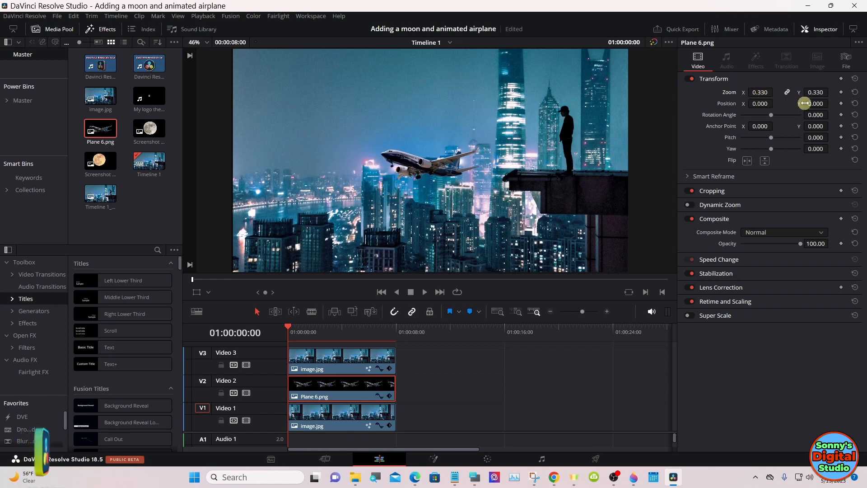
{"action": "left_click_drag", "start_coordinate": [811, 104], "coordinate": [448, 243]}
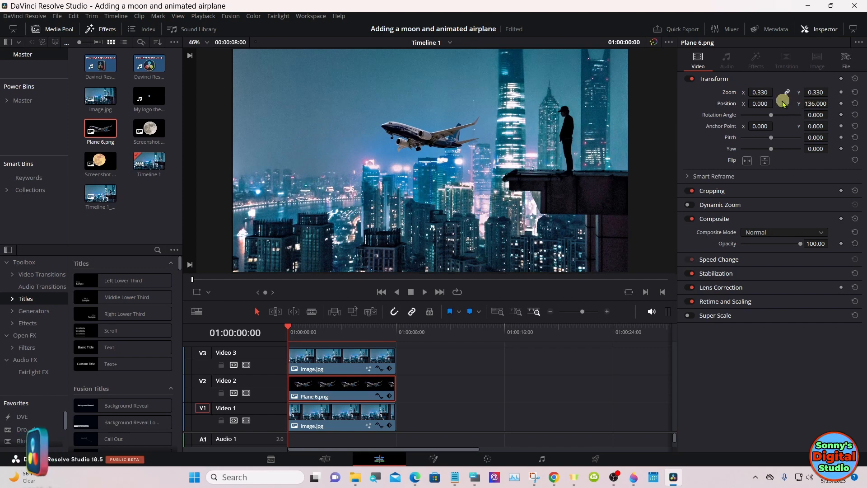
{"action": "left_click_drag", "start_coordinate": [770, 92], "coordinate": [760, 92]}
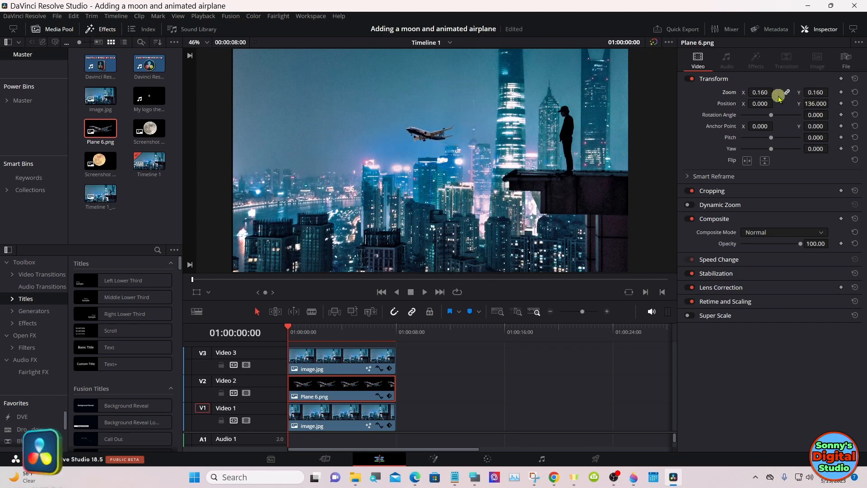
{"action": "left_click_drag", "start_coordinate": [812, 114], "coordinate": [847, 111]}
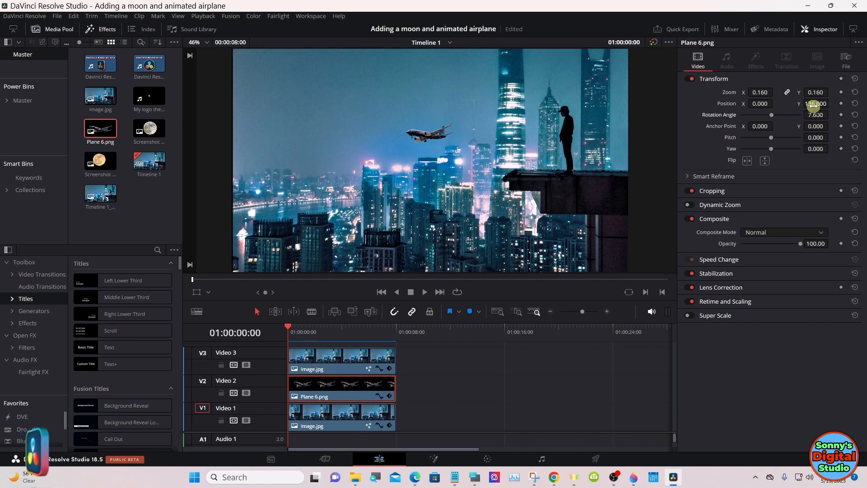
{"action": "left_click_drag", "start_coordinate": [813, 107], "coordinate": [828, 114]}
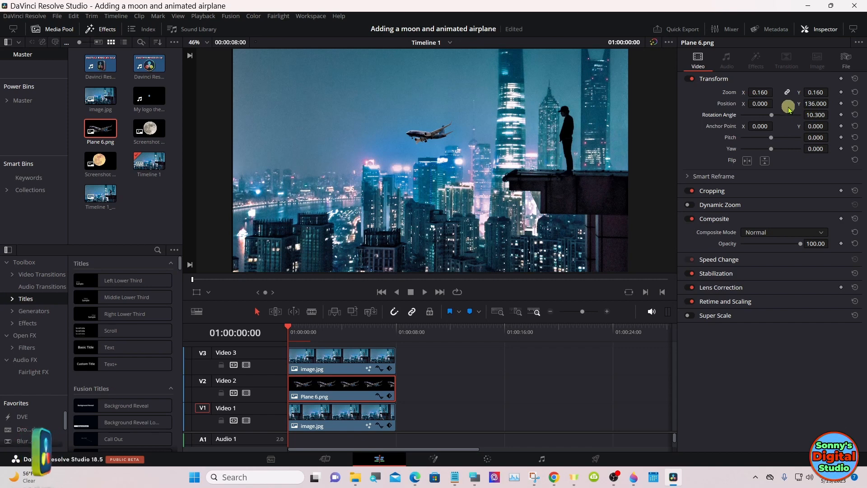
Move the plane out of frame past the man to position X 1139, Y 187, and keyframe its position at the clip start.
{"action": "left_click_drag", "start_coordinate": [759, 104], "coordinate": [841, 104]}
{"action": "left_click_drag", "start_coordinate": [758, 103], "coordinate": [836, 103]}
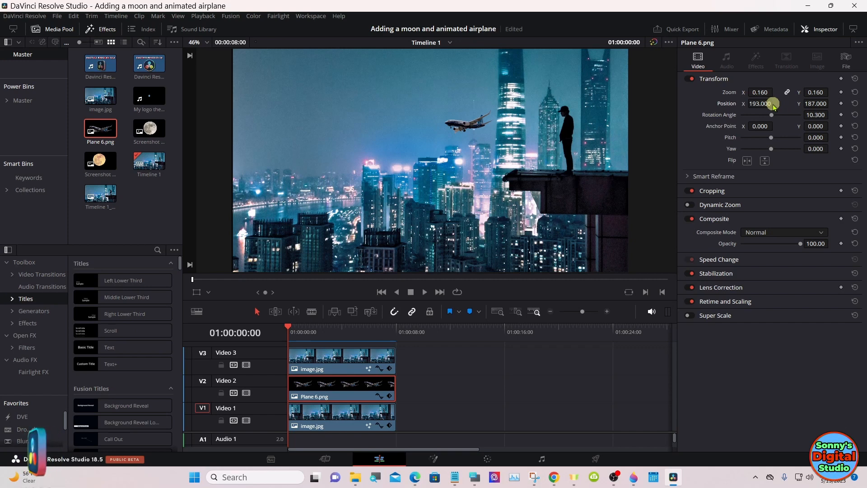
{"action": "left_click_drag", "start_coordinate": [759, 103], "coordinate": [821, 102]}
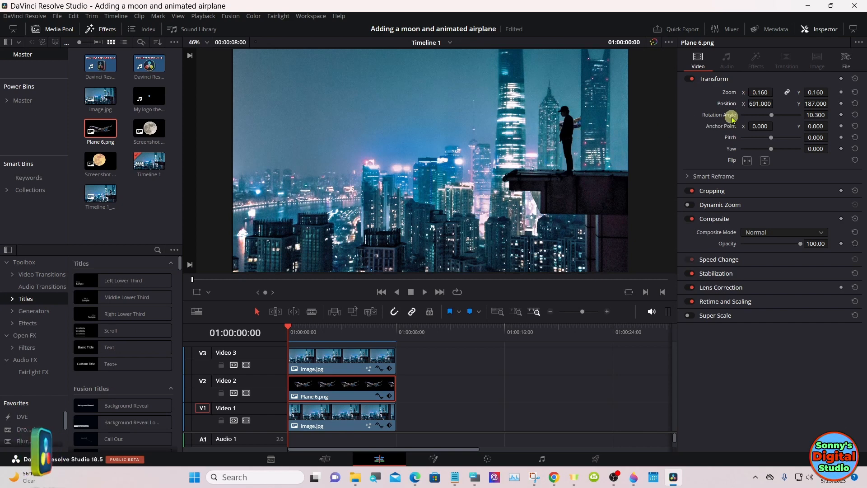
{"action": "left_click_drag", "start_coordinate": [756, 104], "coordinate": [839, 104]}
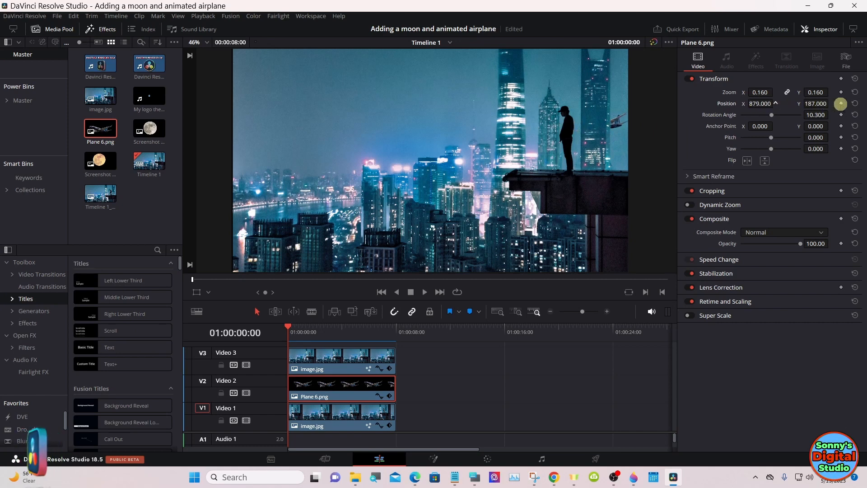
{"action": "left_click_drag", "start_coordinate": [751, 104], "coordinate": [813, 104]}
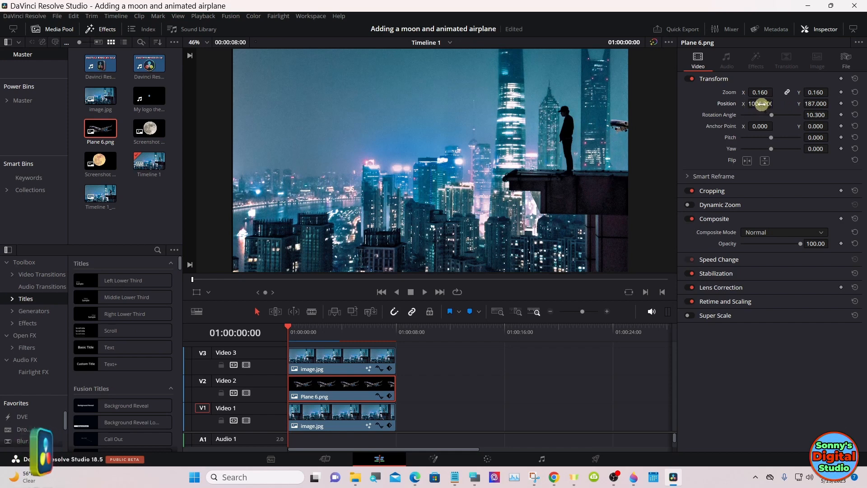
{"action": "left_click_drag", "start_coordinate": [762, 103], "coordinate": [823, 104]}
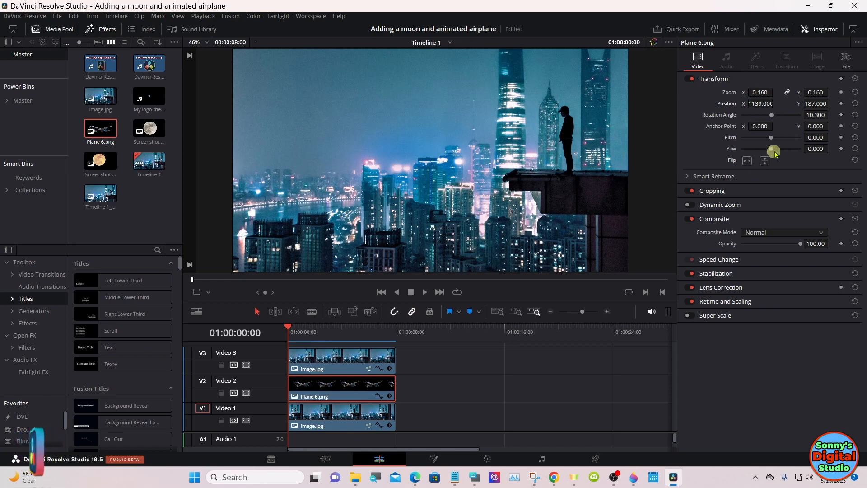
{"action": "left_click", "coordinate": [841, 104]}
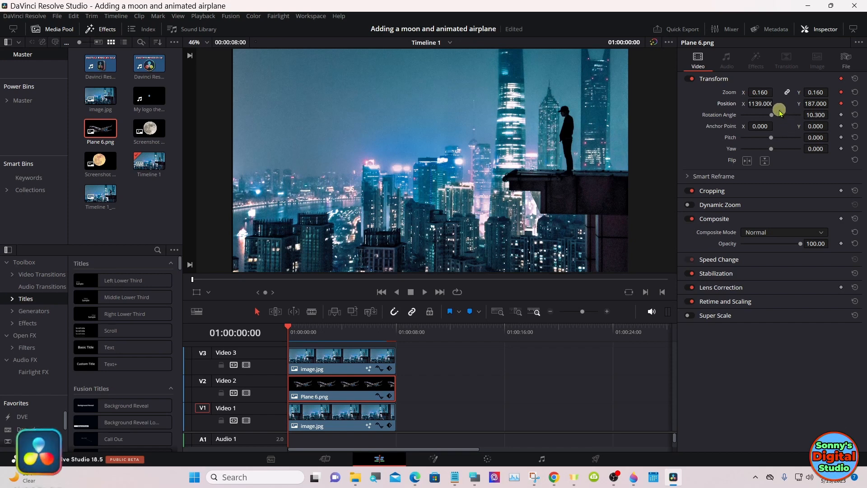
With timeline snapping off, go to the plane clip's last frame and move the plane across the sky to position X -883.
{"action": "left_click", "coordinate": [380, 331]}
{"action": "left_click_drag", "start_coordinate": [379, 331], "coordinate": [395, 332]}
{"action": "left_click", "coordinate": [392, 312]}
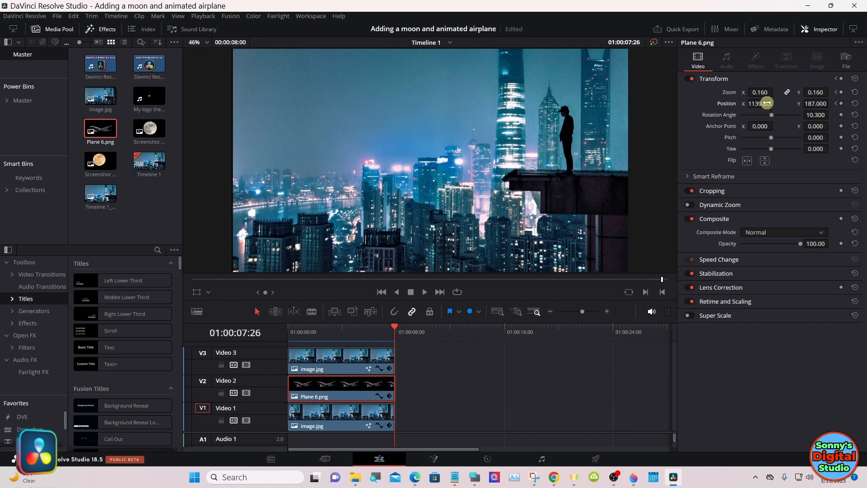
{"action": "left_click_drag", "start_coordinate": [766, 103], "coordinate": [6, 101]}
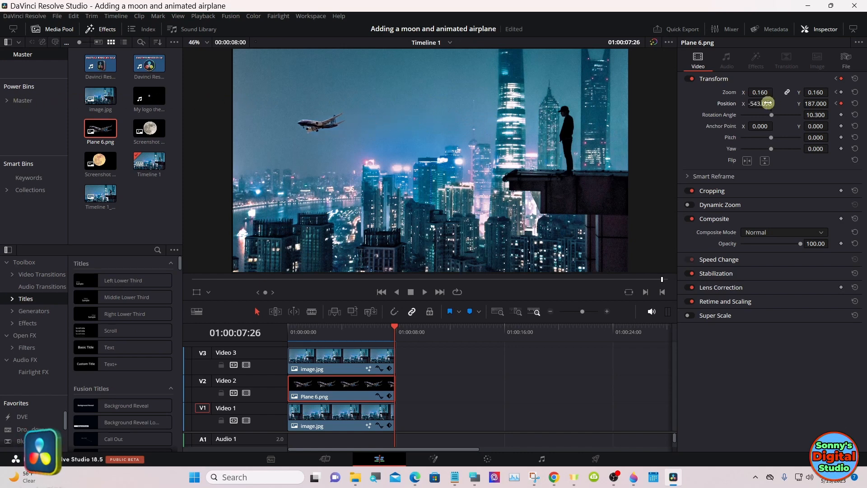
{"action": "left_click_drag", "start_coordinate": [784, 105], "coordinate": [763, 104]}
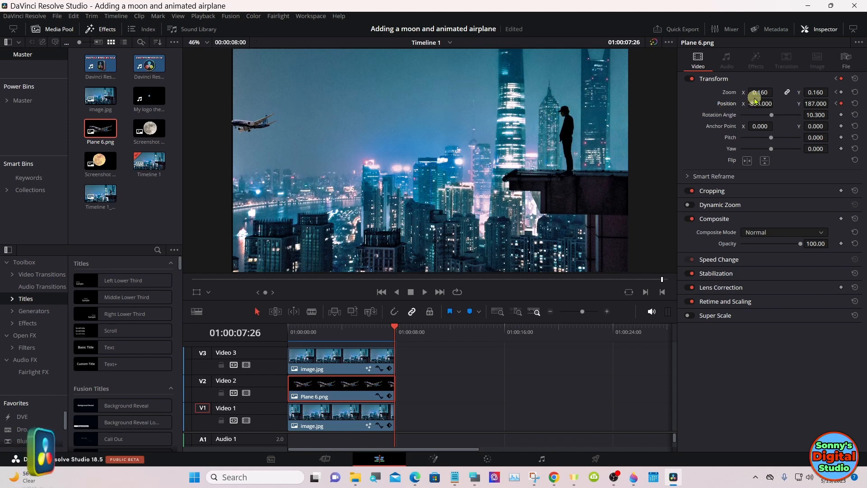
At the clip's last frame, enlarge the plane to zoom 0.200 and move it out of frame to position X -1200, Y 333.
{"action": "left_click_drag", "start_coordinate": [756, 93], "coordinate": [757, 93]}
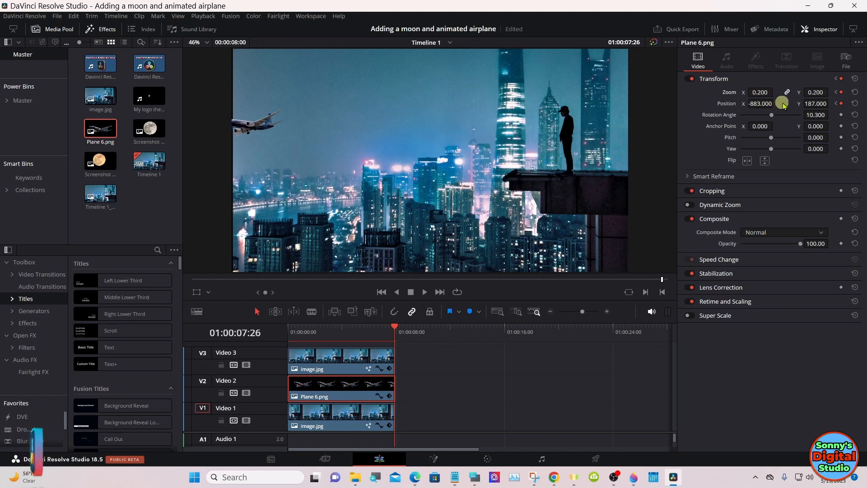
{"action": "left_click_drag", "start_coordinate": [804, 103], "coordinate": [452, 235]}
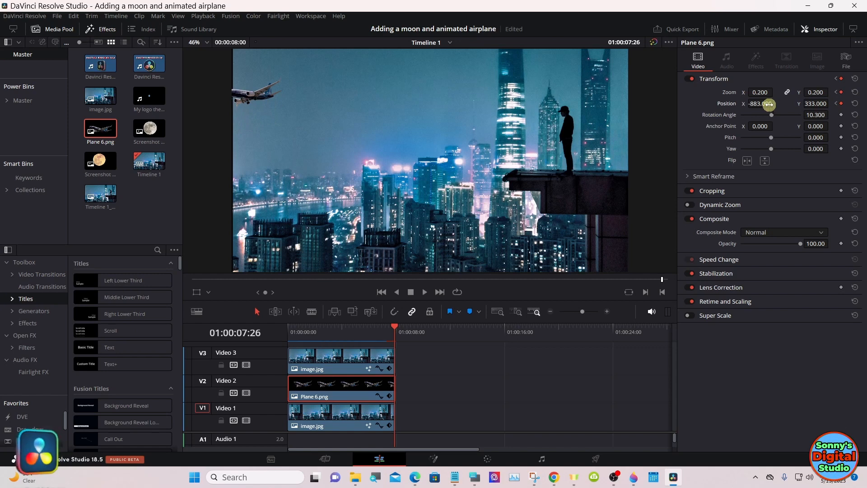
{"action": "left_click_drag", "start_coordinate": [768, 104], "coordinate": [625, 106]}
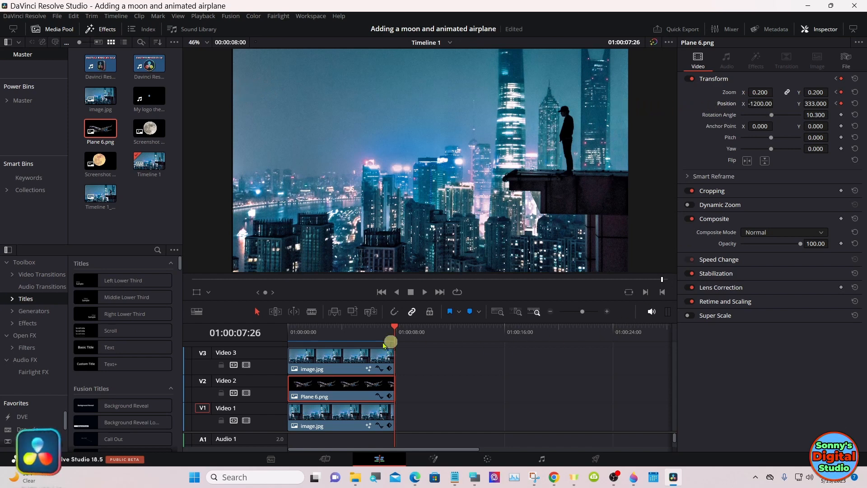
Play the plane animation from the beginning of the timeline to review the flight, stopping near the clip's end.
{"action": "left_click", "coordinate": [289, 333]}
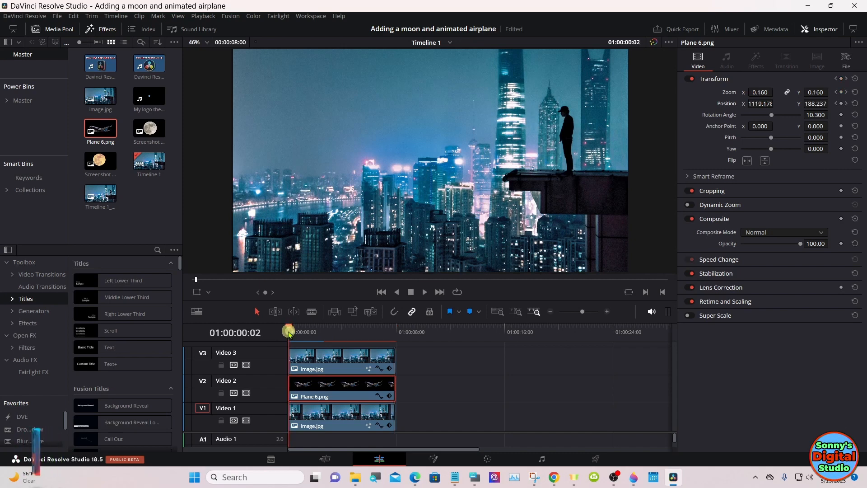
{"action": "left_click", "coordinate": [288, 333]}
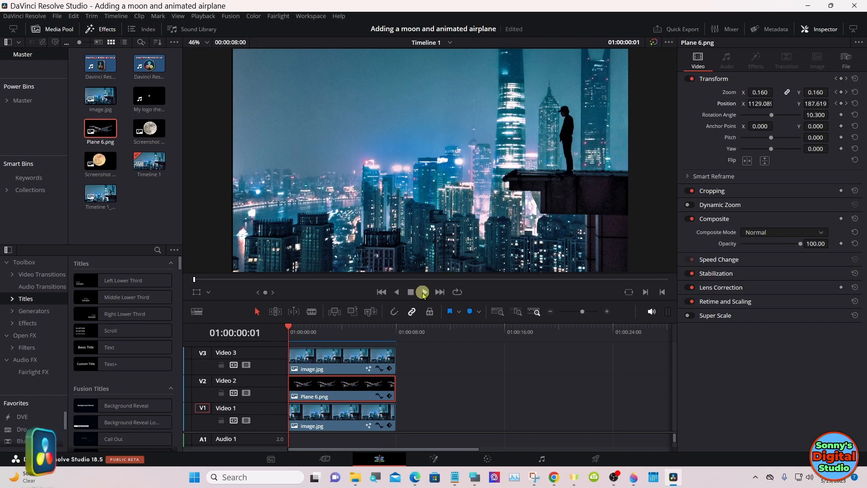
{"action": "left_click", "coordinate": [423, 292]}
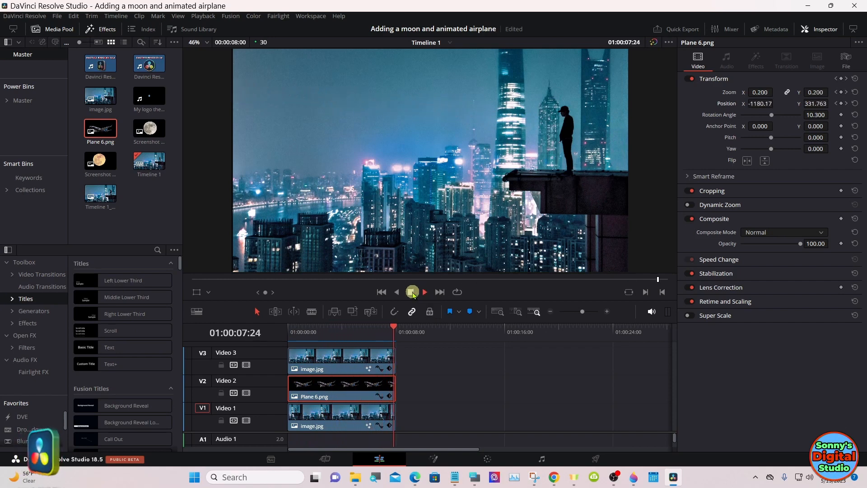
{"action": "left_click", "coordinate": [411, 293]}
At the clip's first frame, reduce the plane's keyframed zoom to 0.130, and scrub through the flight to check its size.
{"action": "left_click_drag", "start_coordinate": [360, 333], "coordinate": [283, 332]}
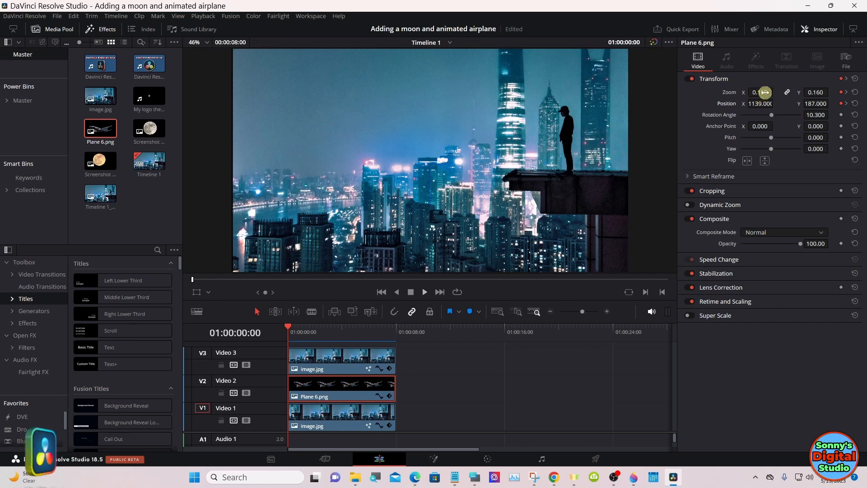
{"action": "left_click_drag", "start_coordinate": [765, 92], "coordinate": [763, 92]}
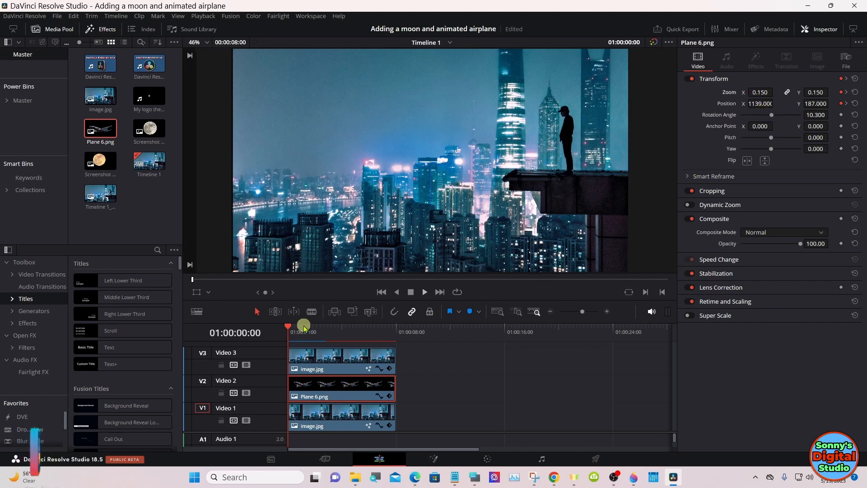
{"action": "left_click_drag", "start_coordinate": [303, 325], "coordinate": [286, 336]}
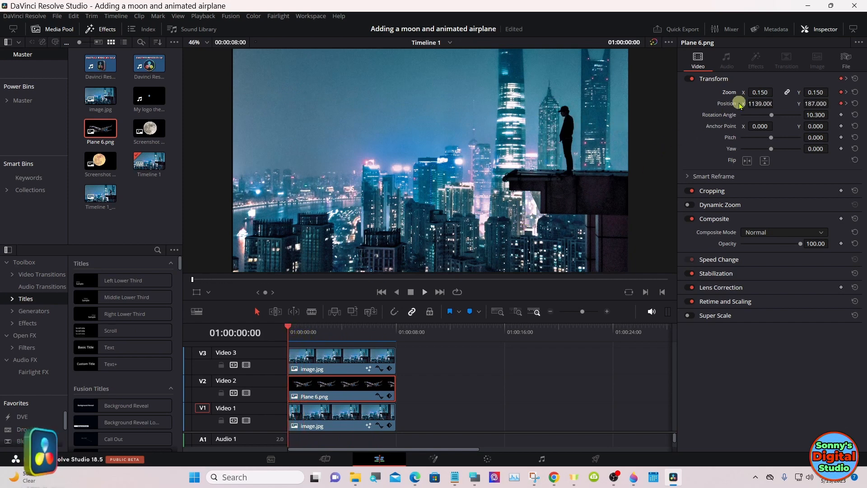
{"action": "left_click_drag", "start_coordinate": [763, 92], "coordinate": [764, 93]}
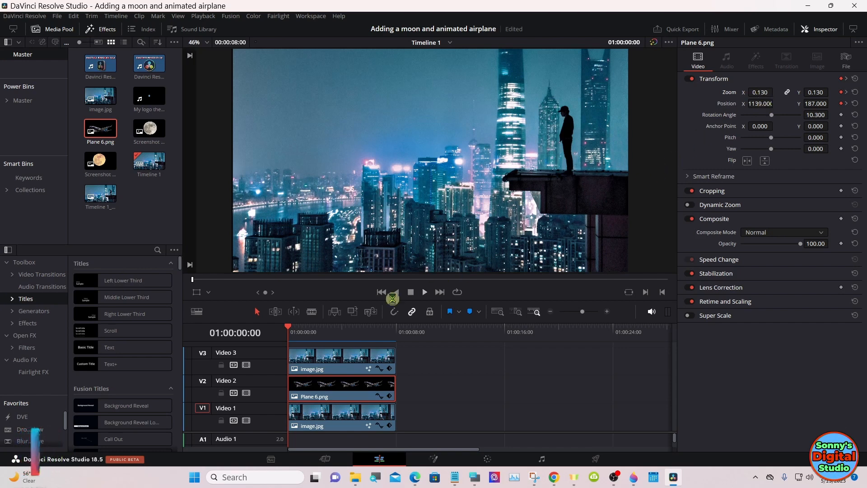
{"action": "left_click_drag", "start_coordinate": [289, 325], "coordinate": [376, 327]}
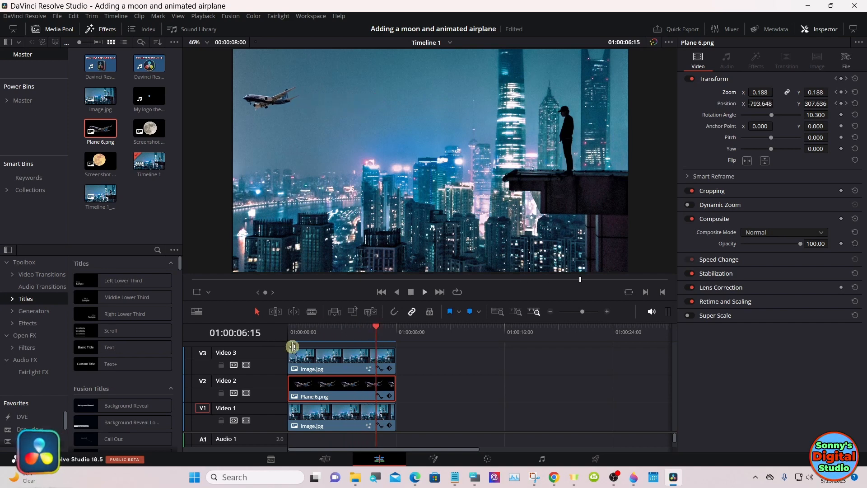
Disable the Video 3 and Video 2 tracks and open the image clip on Video 1 in the Fusion page.
{"action": "left_click", "coordinate": [247, 365]}
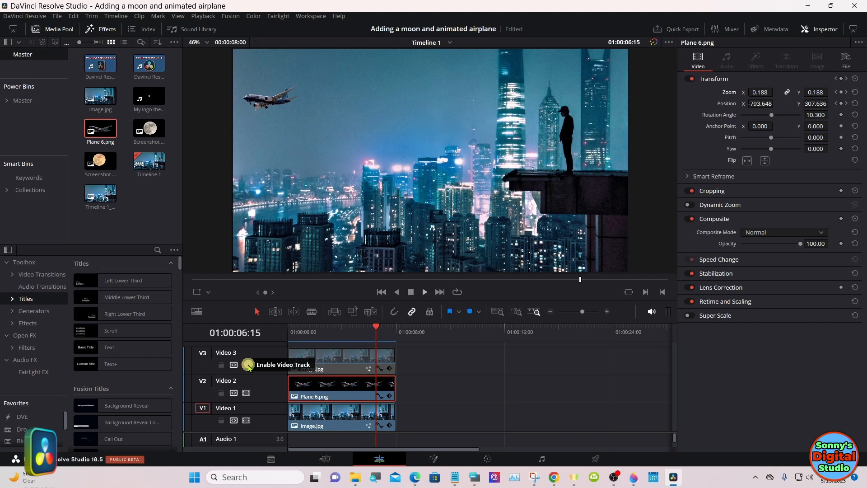
{"action": "left_click", "coordinate": [246, 392]}
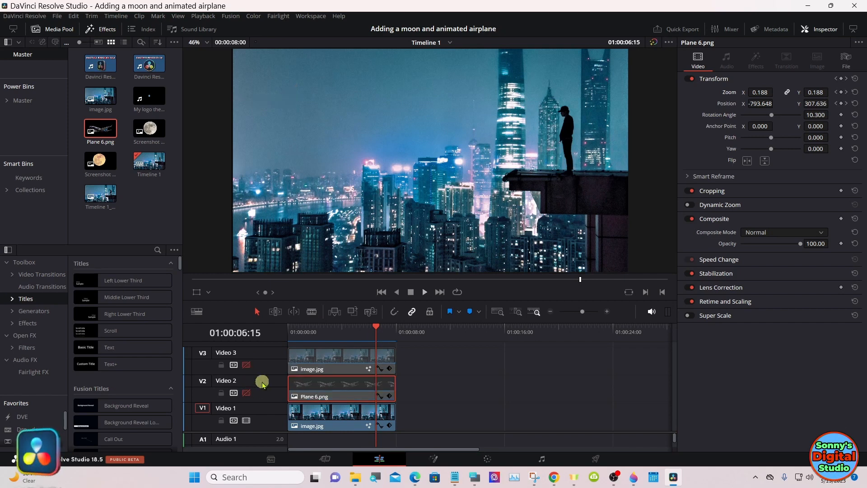
{"action": "left_click", "coordinate": [327, 414]}
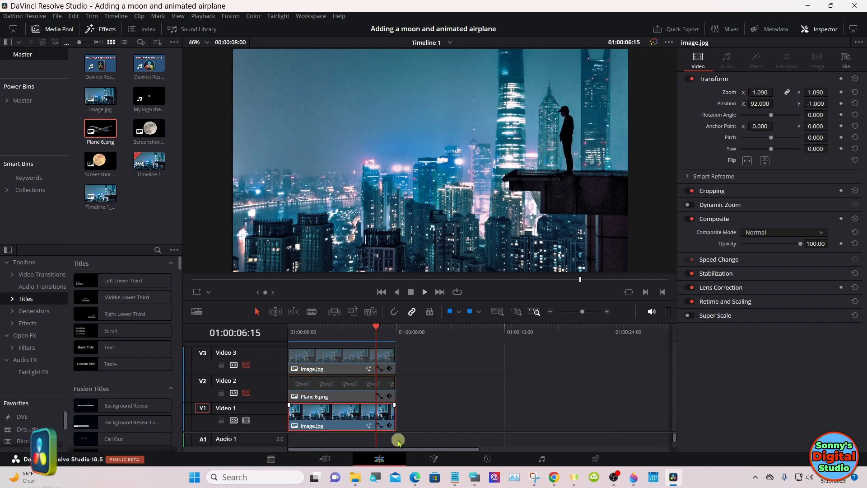
{"action": "left_click", "coordinate": [434, 458]}
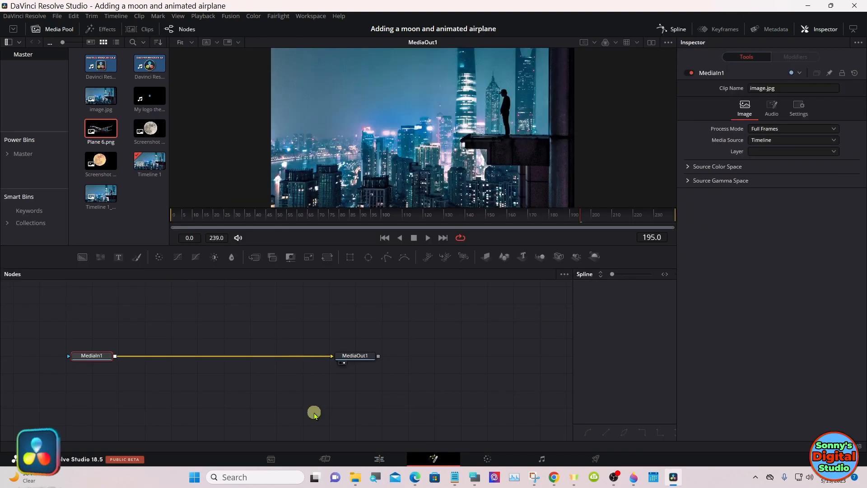